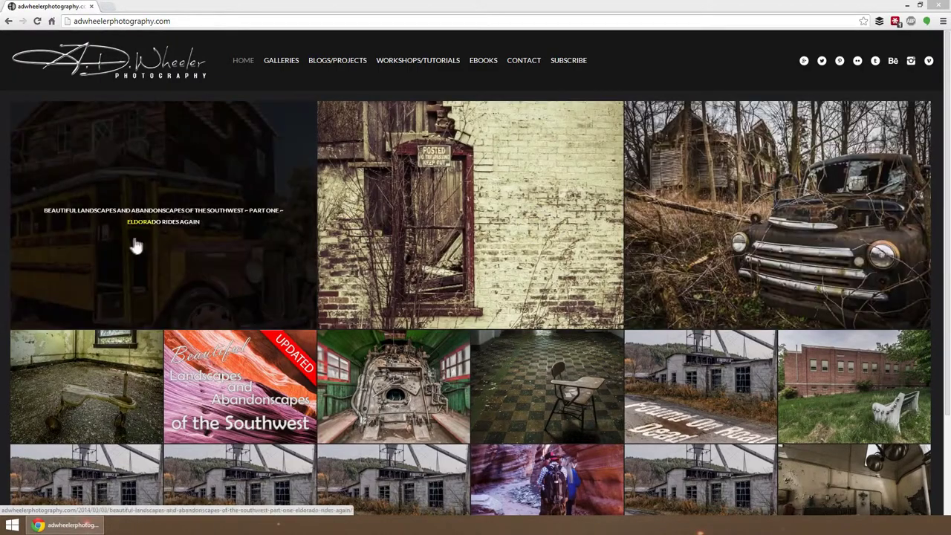
Open the Paradise Lost article with the old truck photo and look through its text and pictures.
left_click(742, 200)
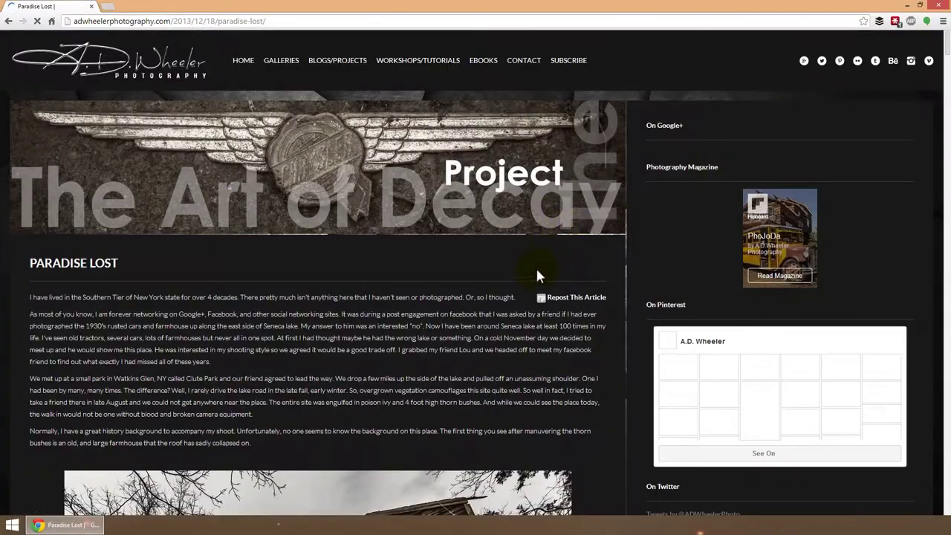
scroll(534, 273, "down", 4)
scroll(495, 284, "down", 3)
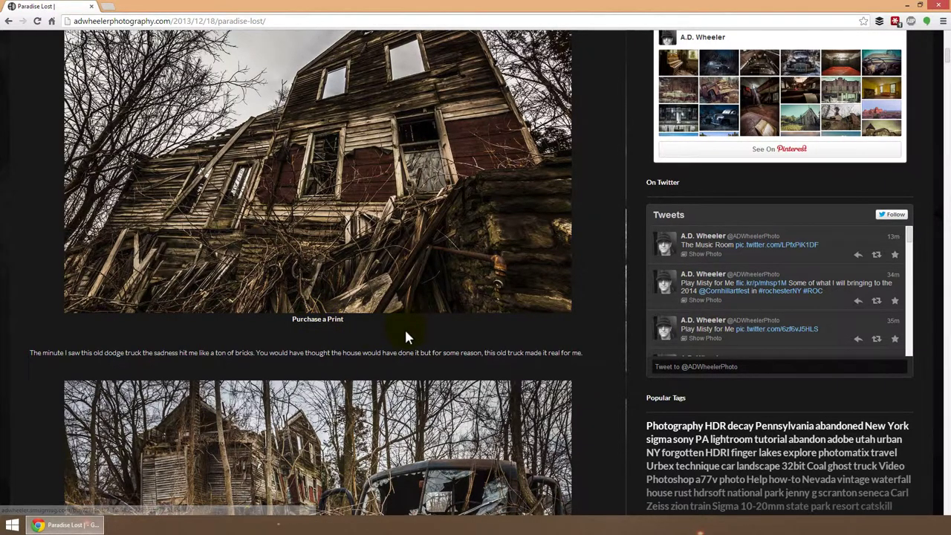
scroll(405, 330, "up", 10)
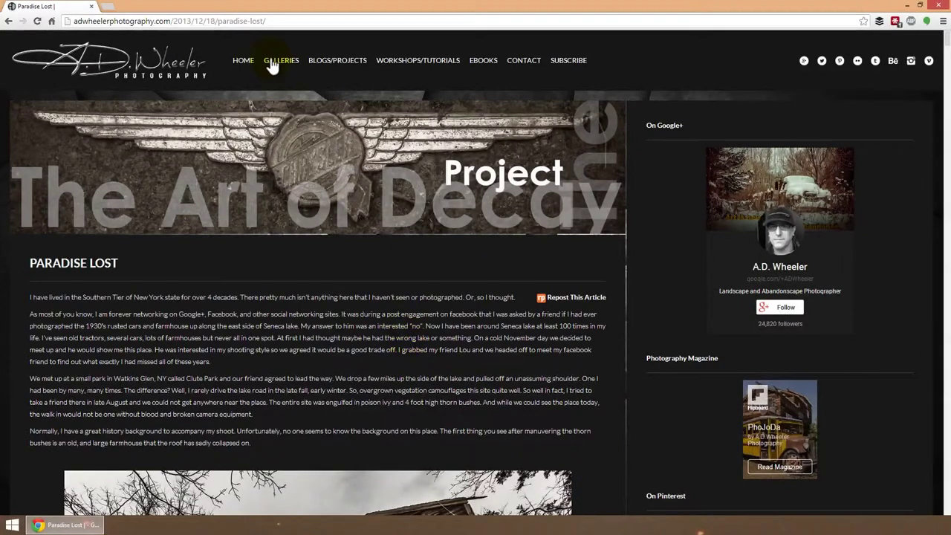
Go to the Abandonscapes galleries and open the Lonaconing Silk Mill gallery.
mouse_move(274, 65)
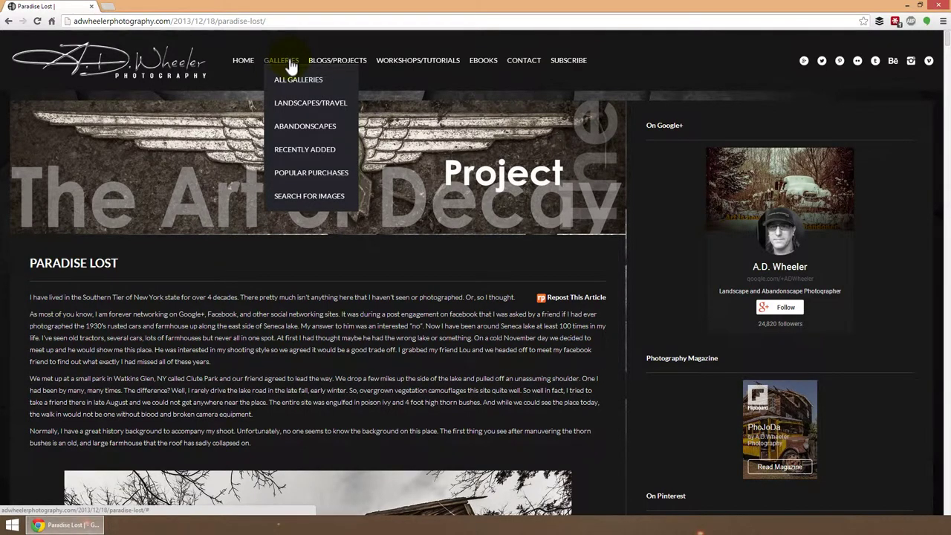
left_click(301, 132)
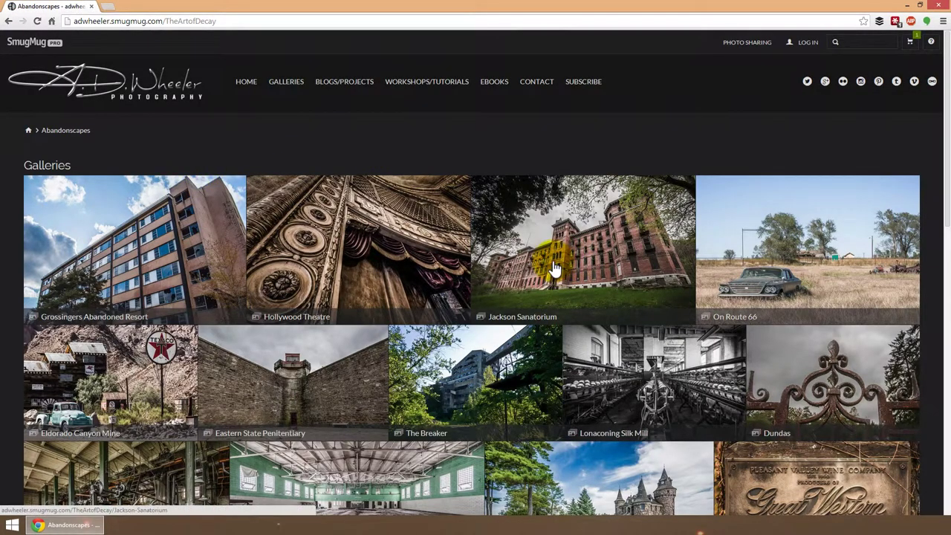
scroll(550, 262, "down", 2)
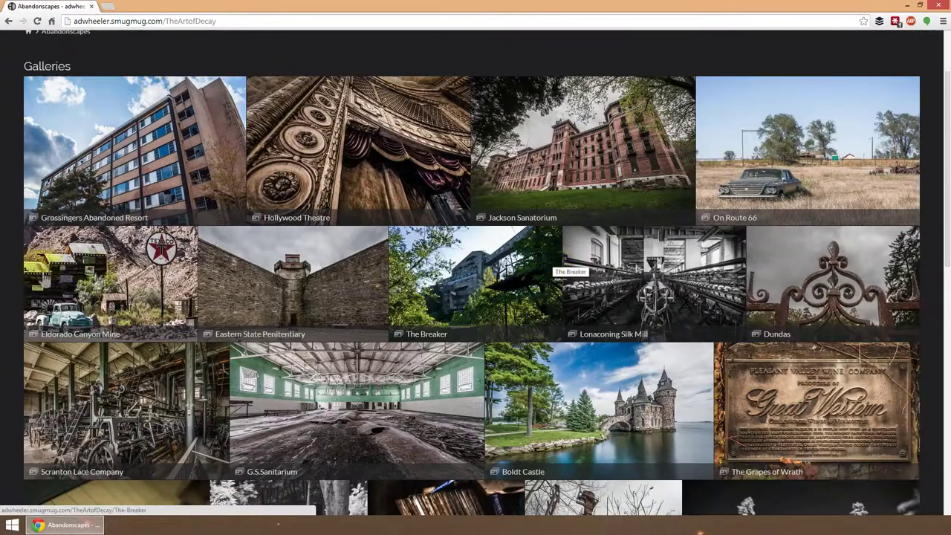
left_click(672, 295)
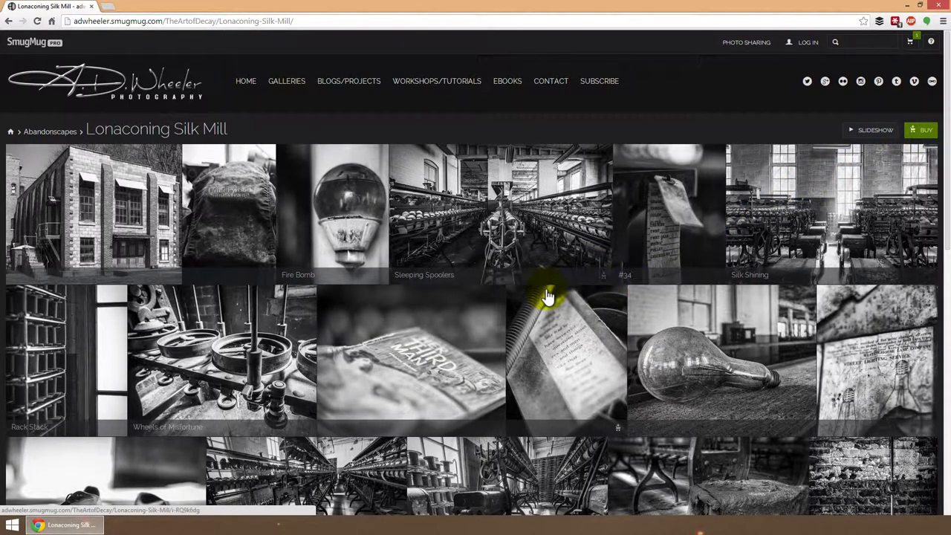
Find the photo The Long and Winding Road in the gallery and open the purchase options for this single photo.
scroll(490, 295, "down", 3)
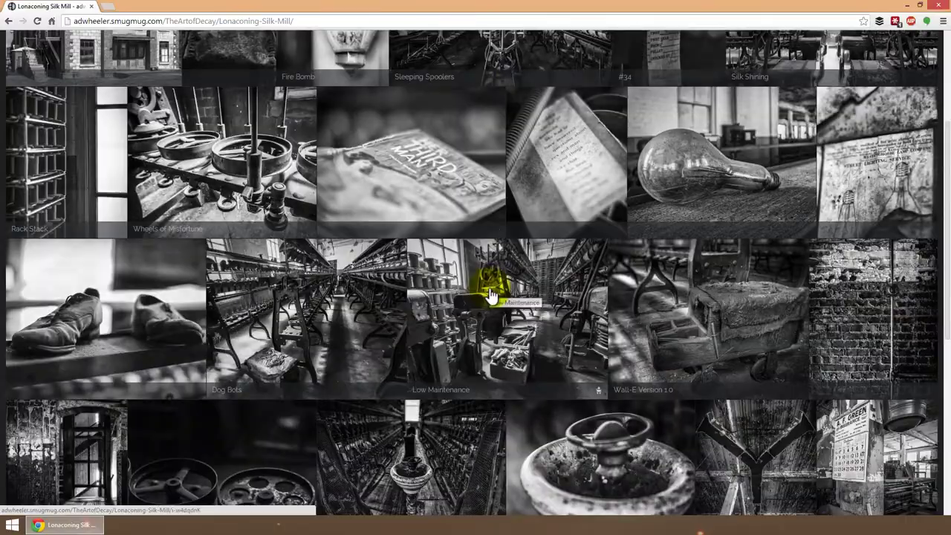
scroll(491, 295, "down", 3)
scroll(491, 295, "down", 1)
scroll(490, 295, "down", 2)
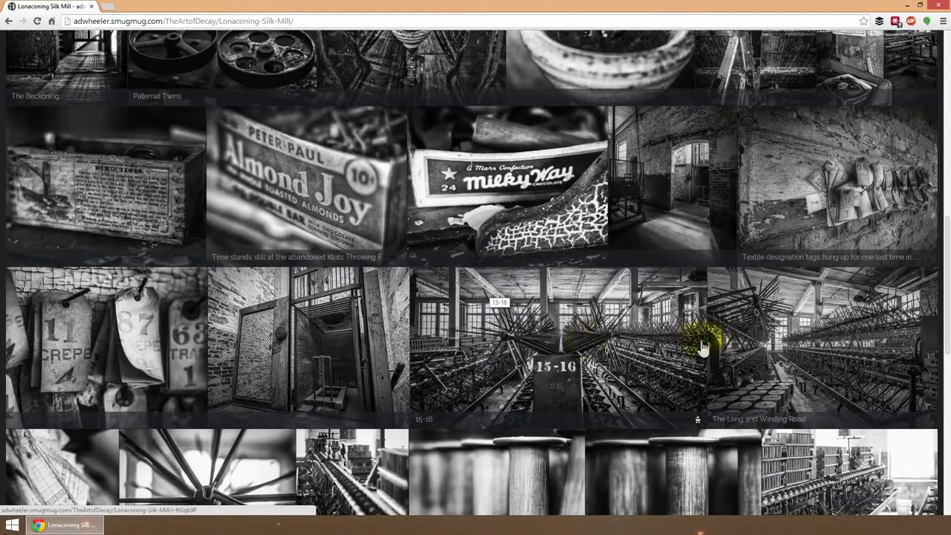
left_click(773, 340)
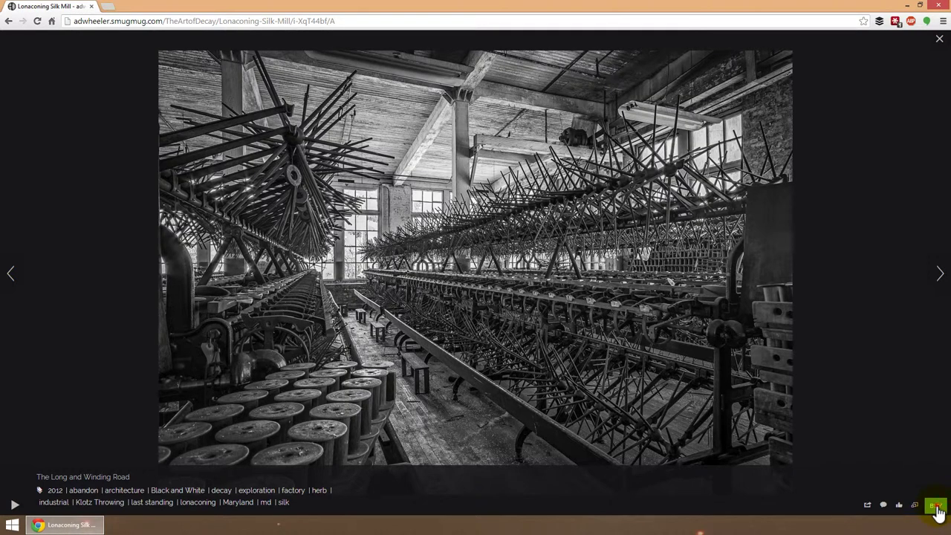
left_click(938, 510)
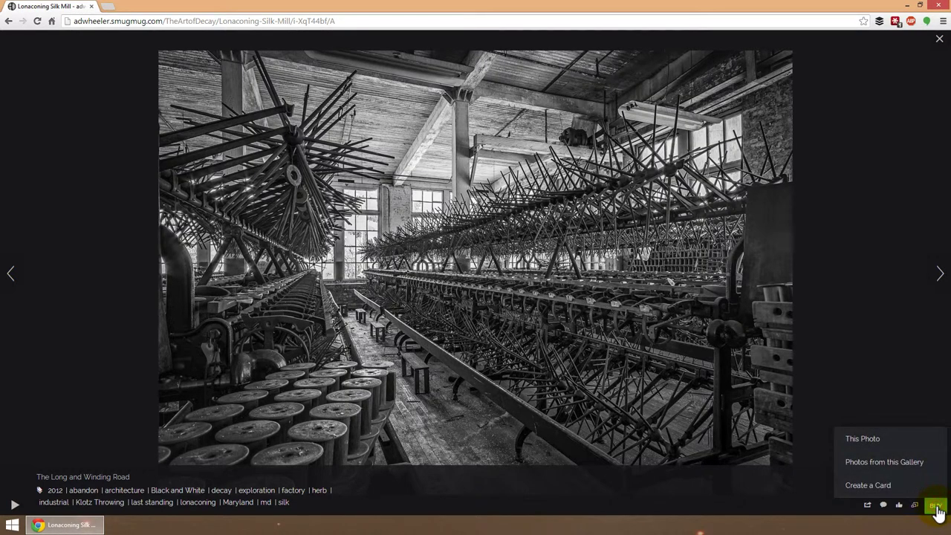
left_click(866, 438)
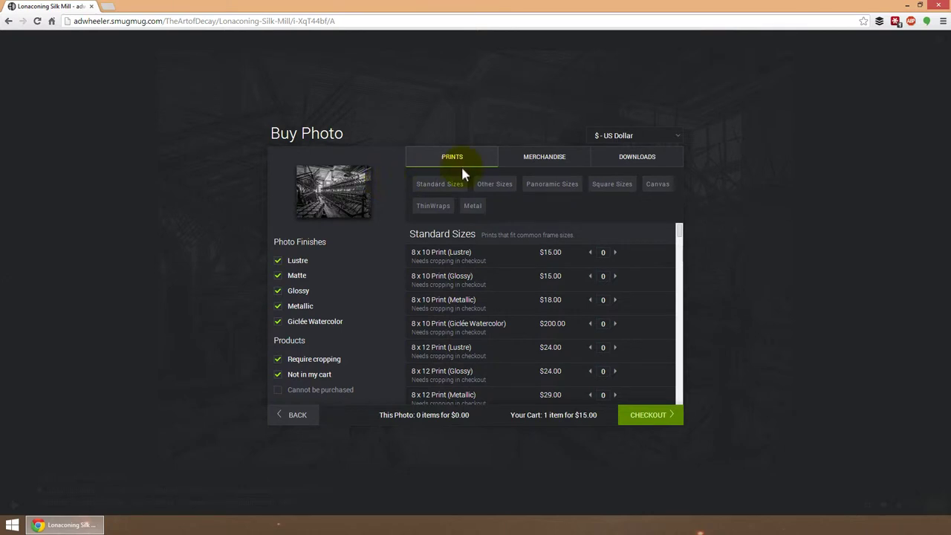
Compare the panoramic print sizes with the standard sizes and their finishes and prices.
left_click(558, 191)
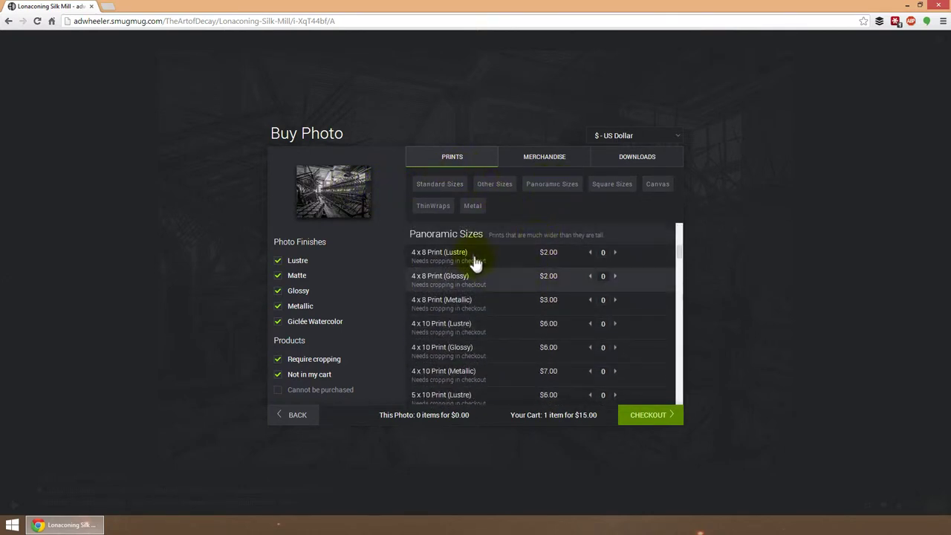
left_click(442, 186)
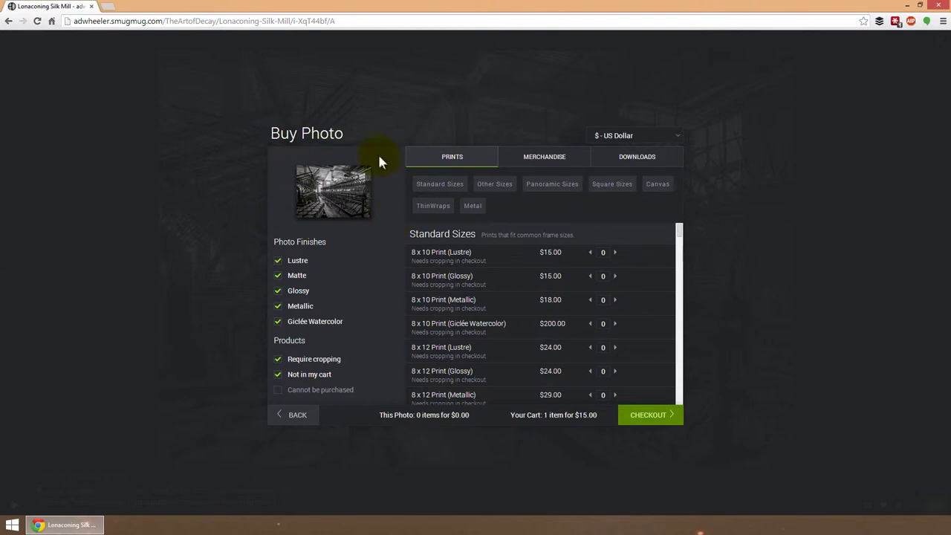
scroll(510, 302, "down", 1)
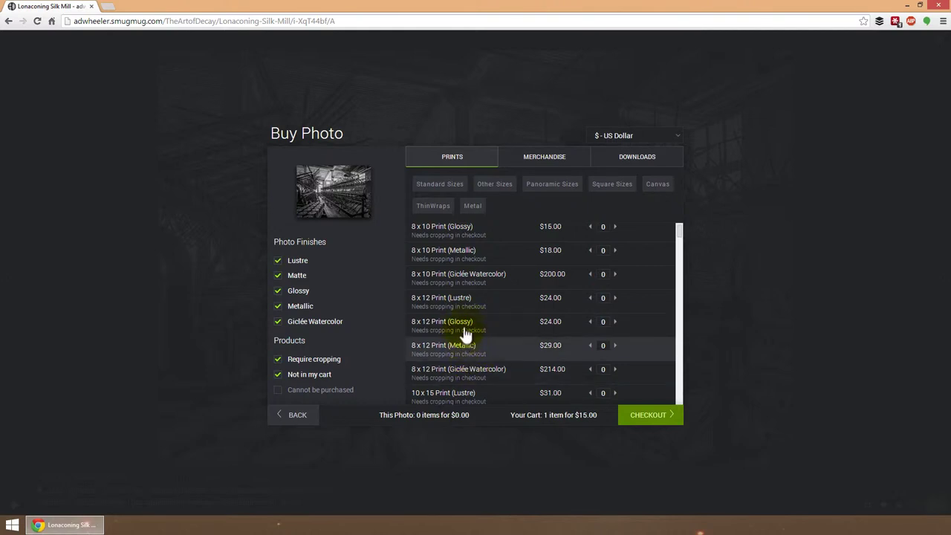
Compare the crop previews of the 8 x 12 and 8 x 10 Lustre prints and add one 8 x 12 Lustre print to the cart.
left_click(456, 305)
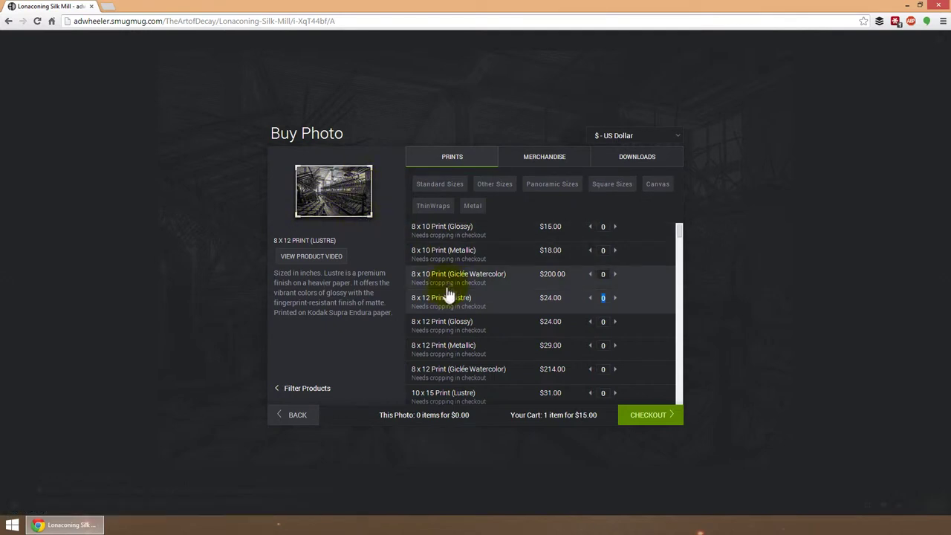
scroll(447, 290, "up", 1)
left_click(439, 257)
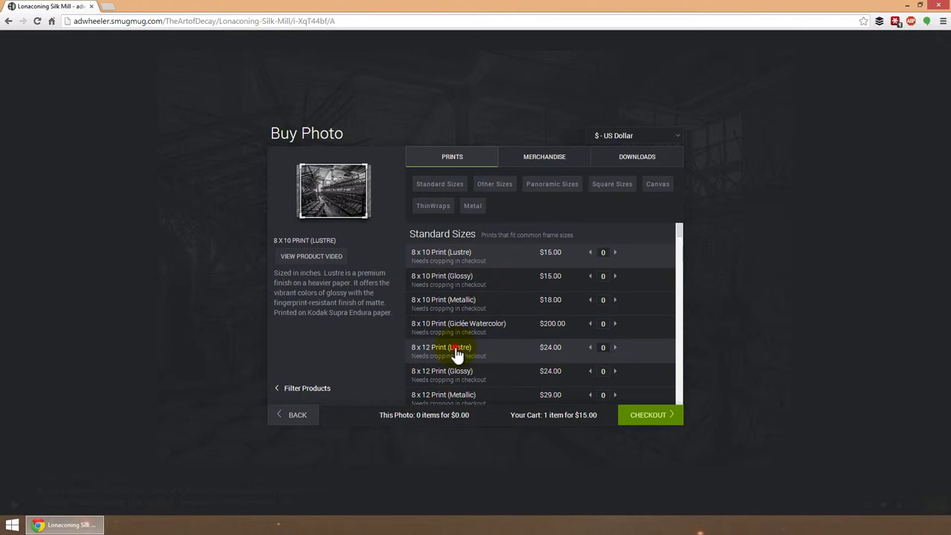
left_click(456, 354)
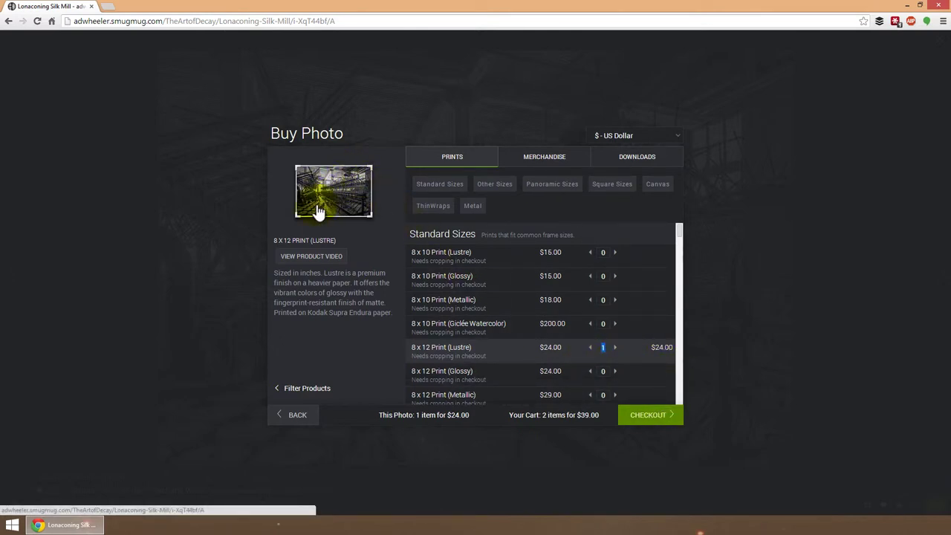
Return to the Lonaconing Silk Mill gallery and open the photo of the spool racks with the white bucket.
left_click(294, 418)
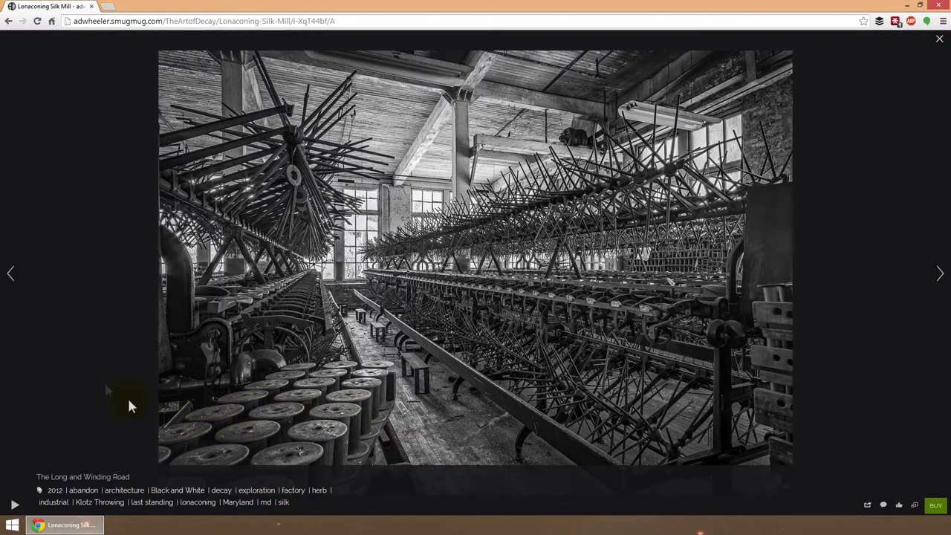
left_click(938, 40)
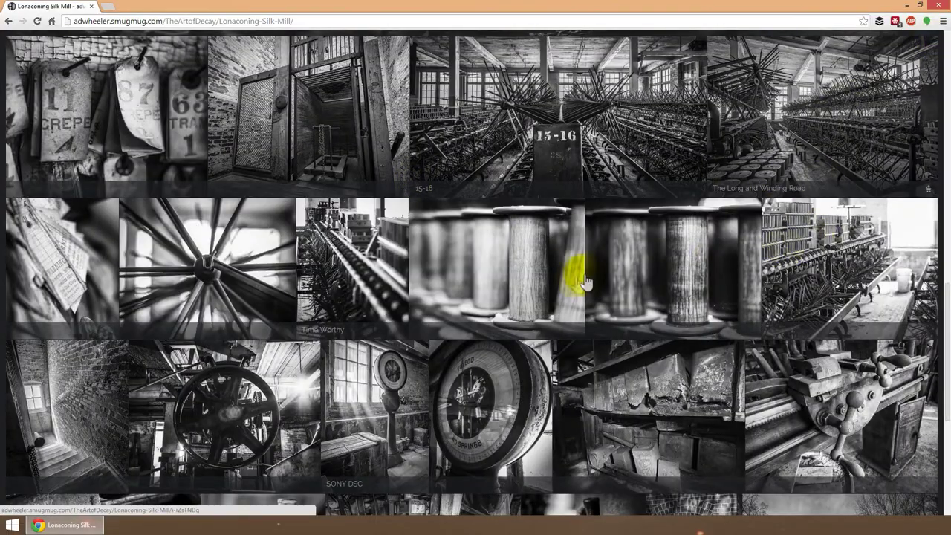
left_click(808, 271)
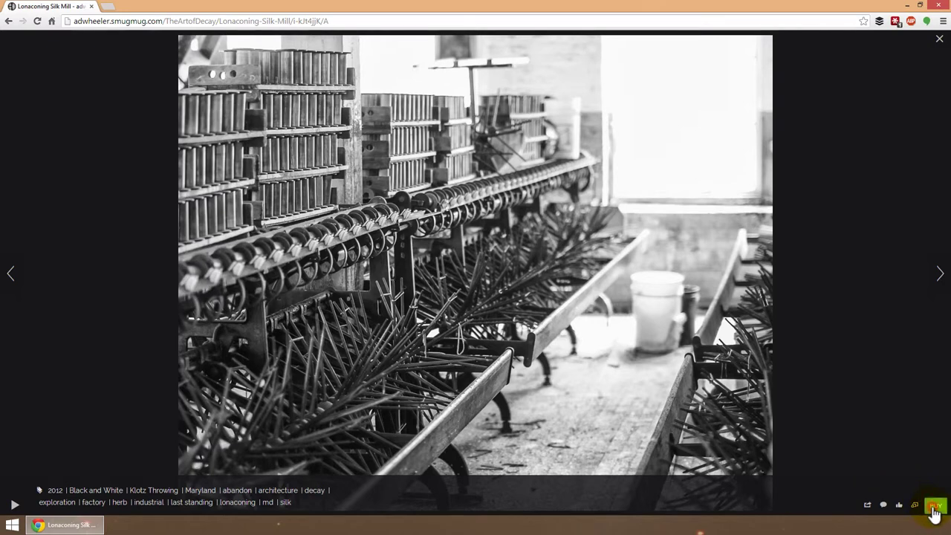
Open the purchase options for this photo and add one 8 x 12 Lustre print to the cart.
left_click(867, 505)
left_click(871, 438)
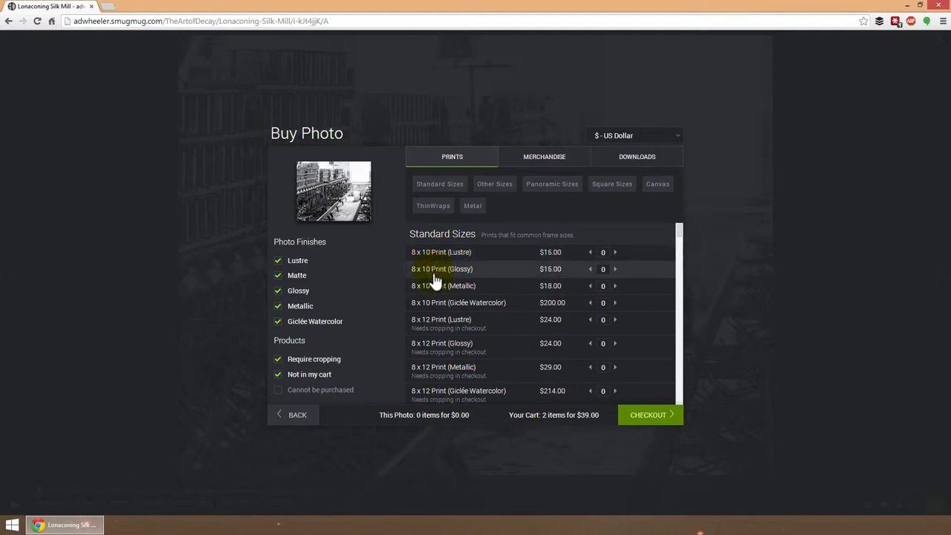
left_click(455, 321)
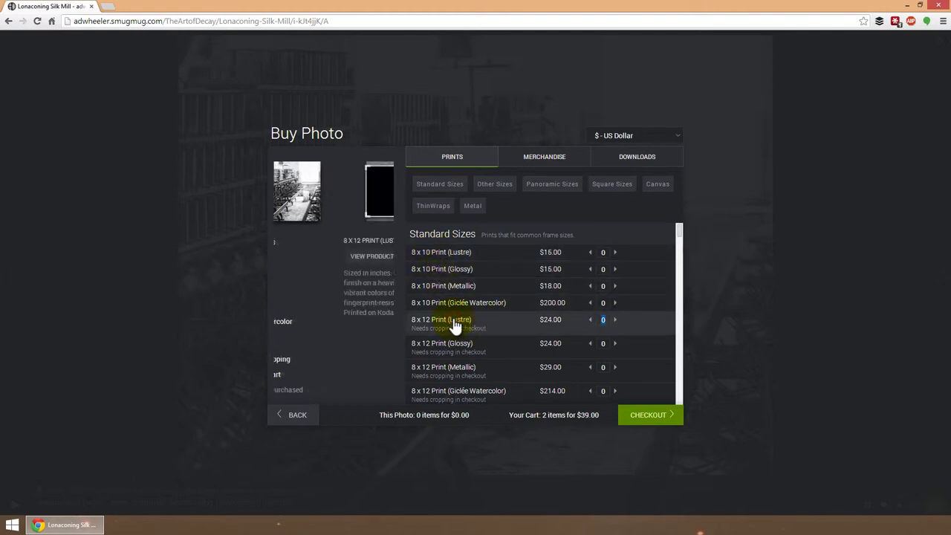
left_click(615, 321)
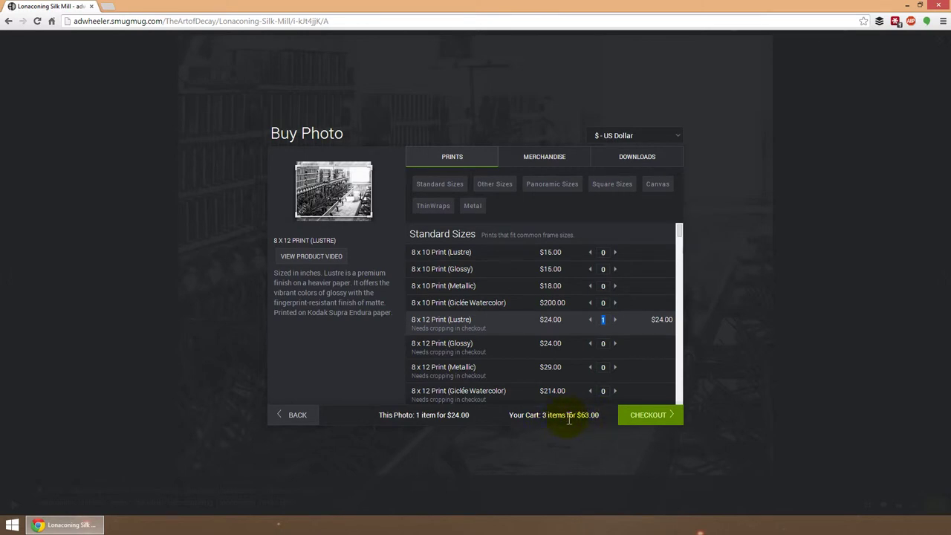
Proceed to the shopping cart and remove the 8 x 10 Lustre print from it.
left_click(643, 418)
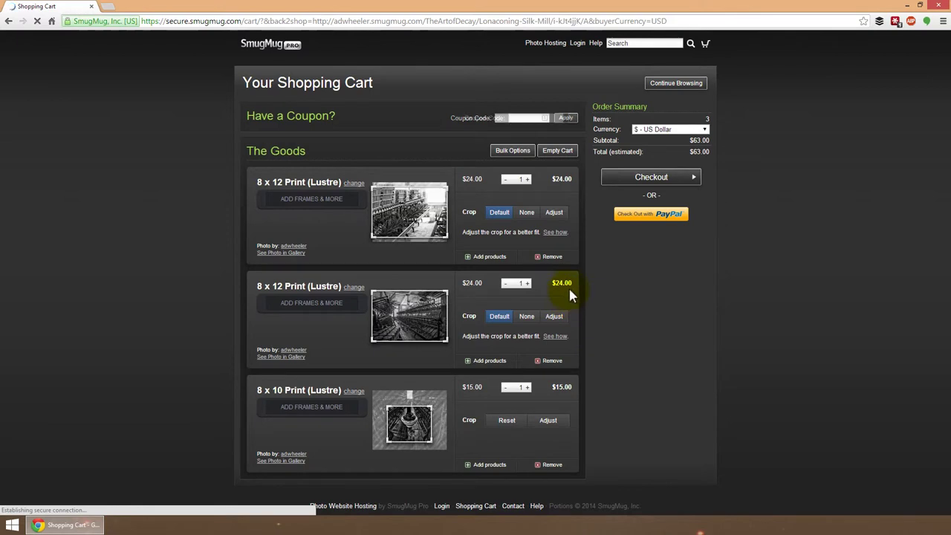
left_click(553, 466)
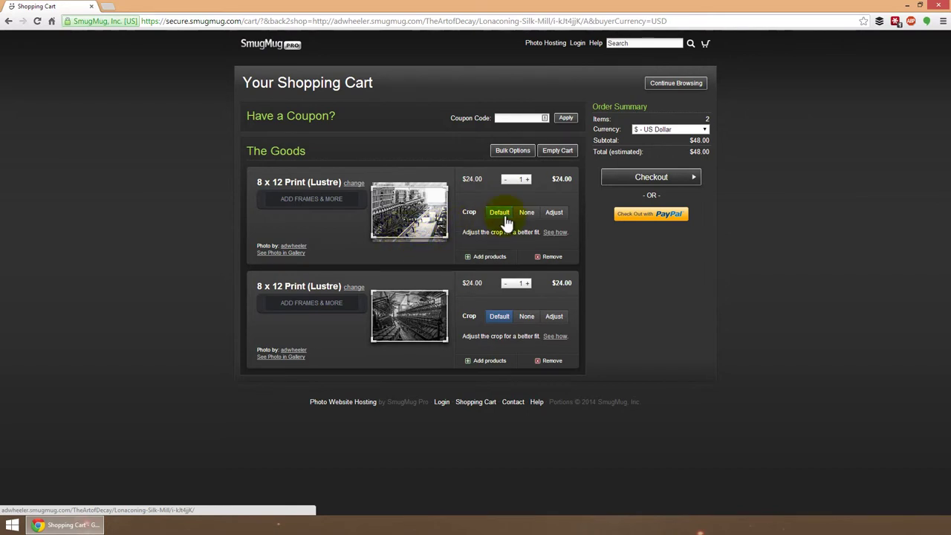
Adjust the crop of the spool-rack photo's 8 x 12 print by moving the frame up to the photo's upper edge, and save it.
left_click(556, 213)
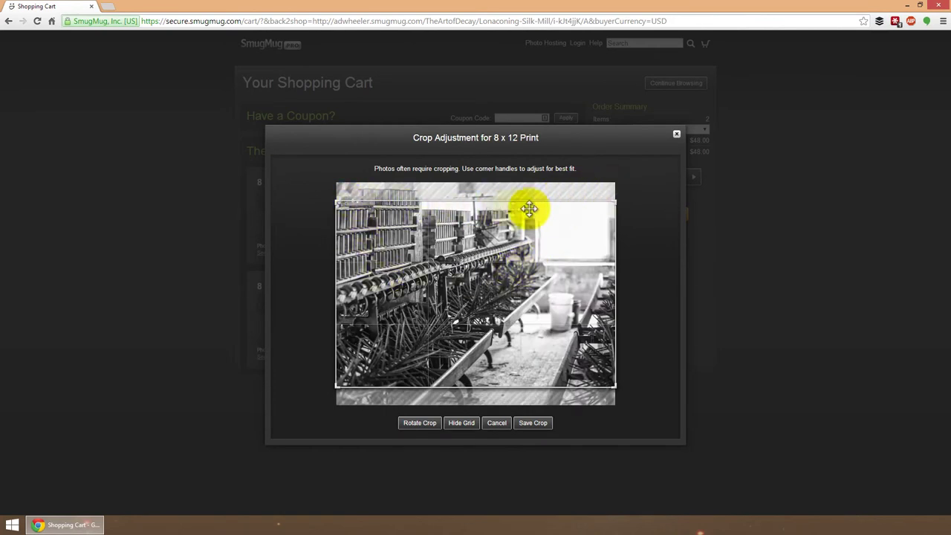
mouse_move(334, 200)
left_mouse_down()
mouse_move(399, 230)
mouse_move(336, 207)
left_mouse_up()
mouse_move(443, 250)
left_mouse_down()
mouse_move(446, 290)
mouse_move(441, 213)
mouse_move(453, 303)
mouse_move(453, 246)
mouse_move(457, 283)
mouse_move(441, 245)
mouse_move(450, 221)
mouse_move(455, 232)
left_mouse_up()
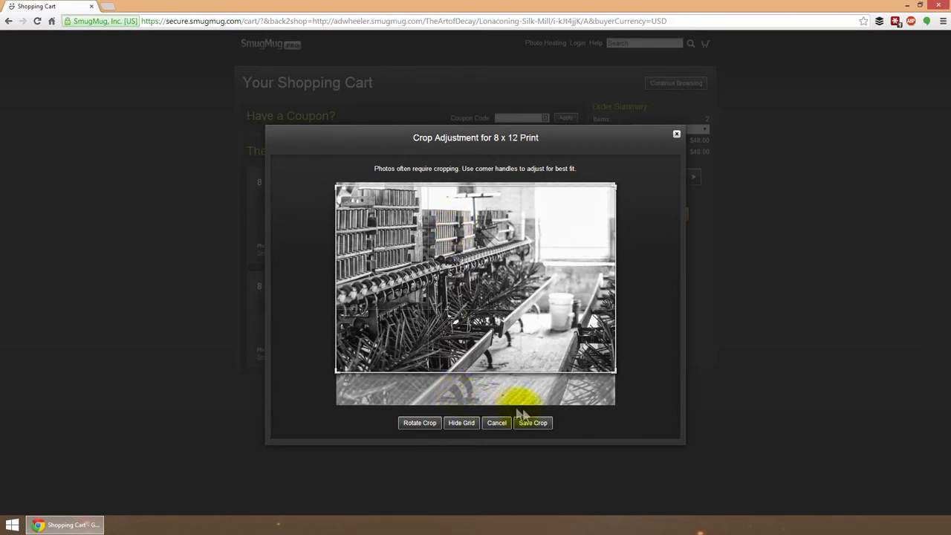
left_click(541, 427)
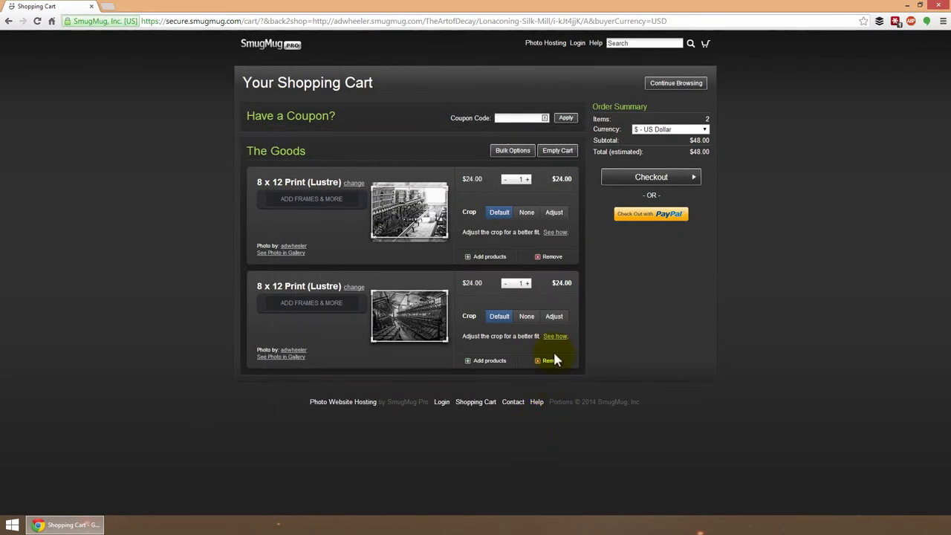